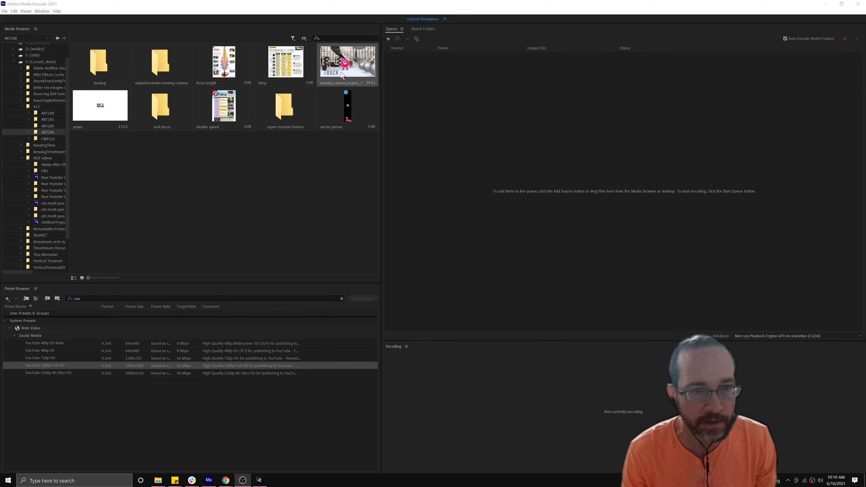
- Queue the moving camera project_1 clip with the YouTube 1080p Full HD preset, removing its YouTube 480p SD Wide output
left_click_drag(344, 71, 536, 119)
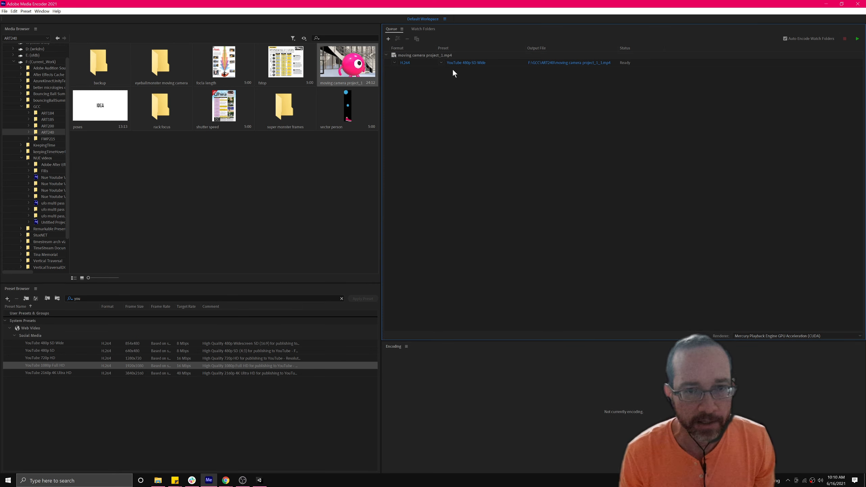
left_click(505, 64)
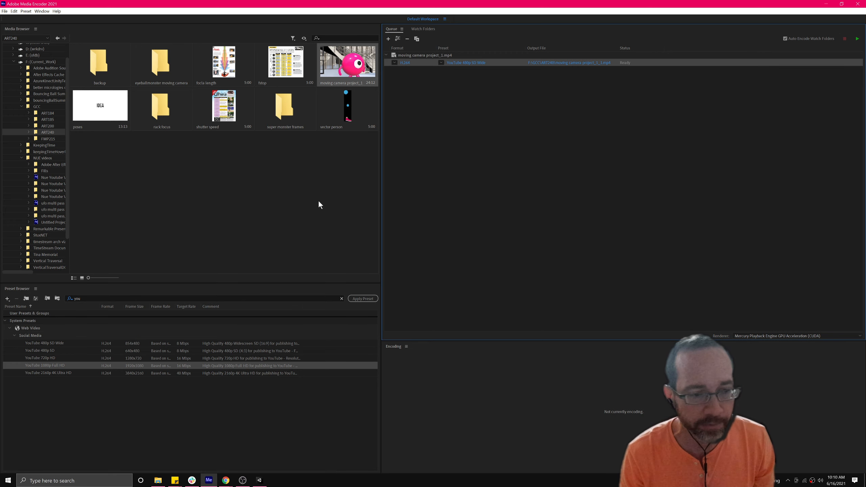
left_click(75, 298)
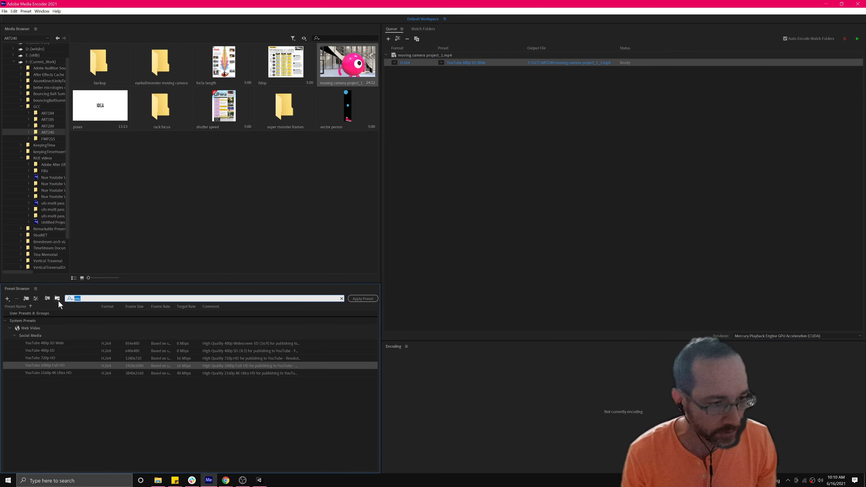
type("tube")
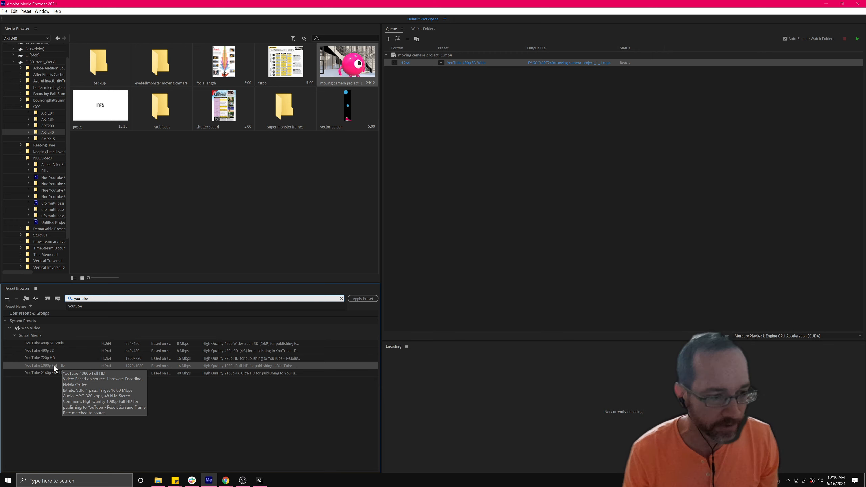
left_click_drag(53, 366, 514, 134)
left_click(504, 64)
key("Delete")
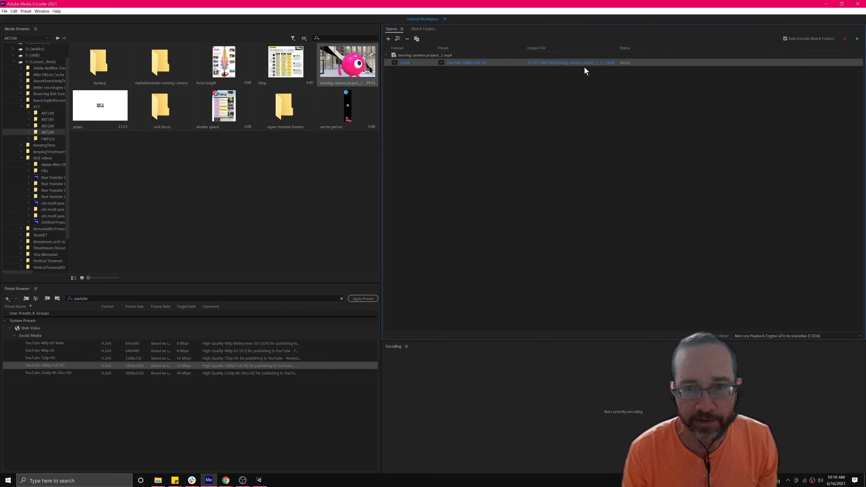
- Set the 1080p output to save in Current_Work (F:), named "example canvas movie" followed by the last name and "hq"
left_click(567, 63)
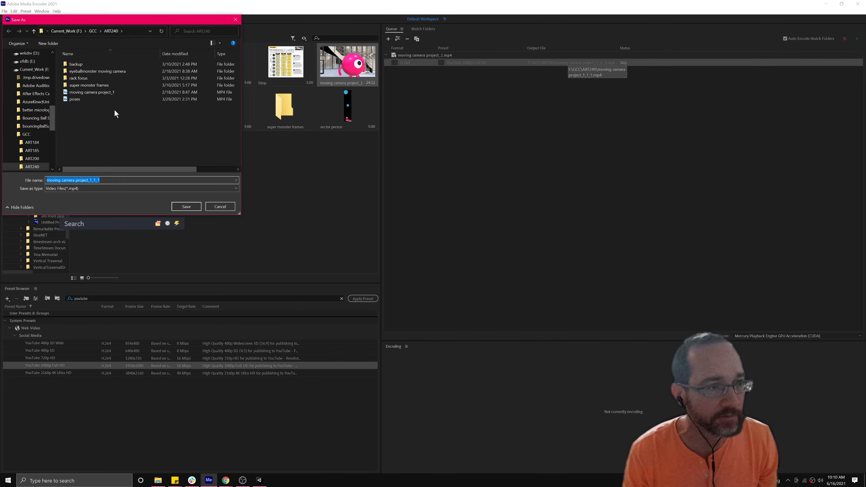
left_click(33, 69)
left_click(93, 180)
type("example canvas movie")
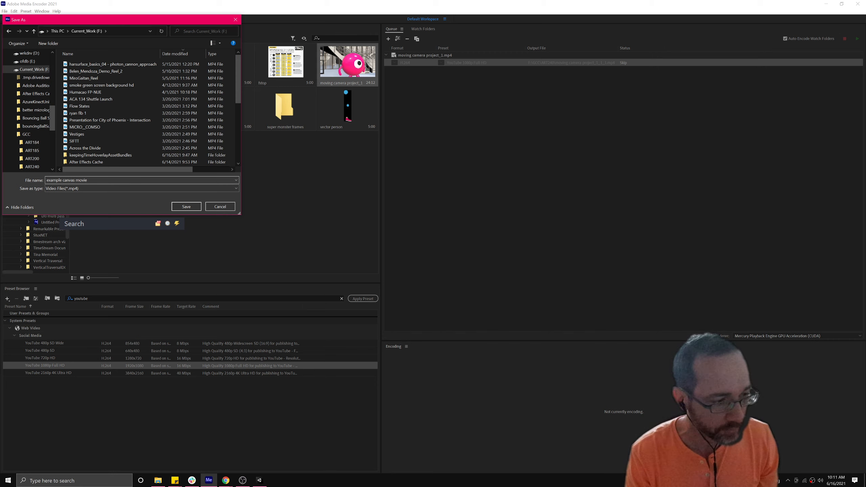
type(" farina hq")
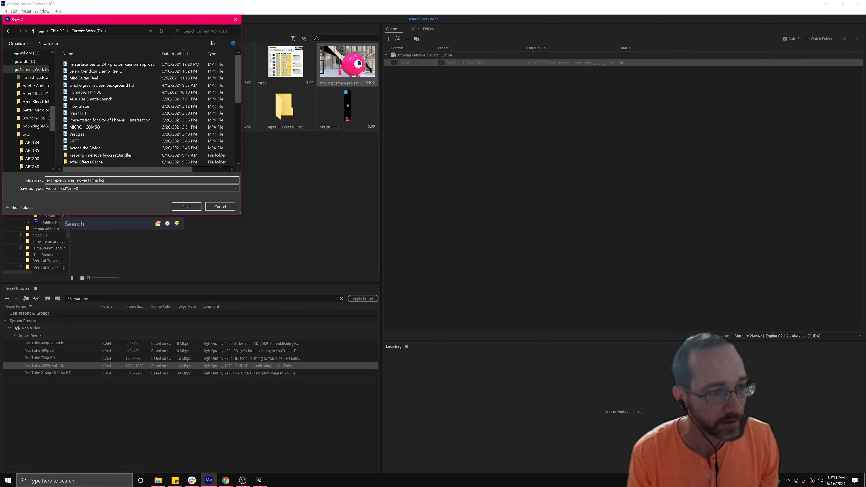
left_click(187, 204)
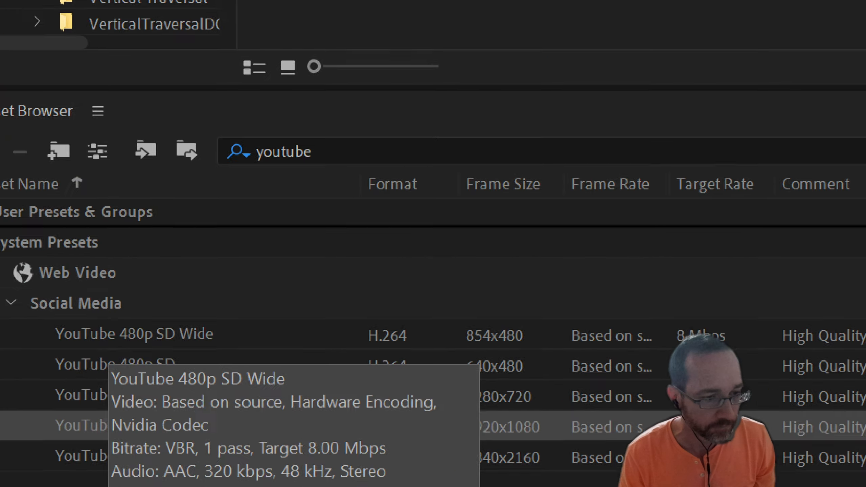
left_click_drag(245, 308, 60, 298)
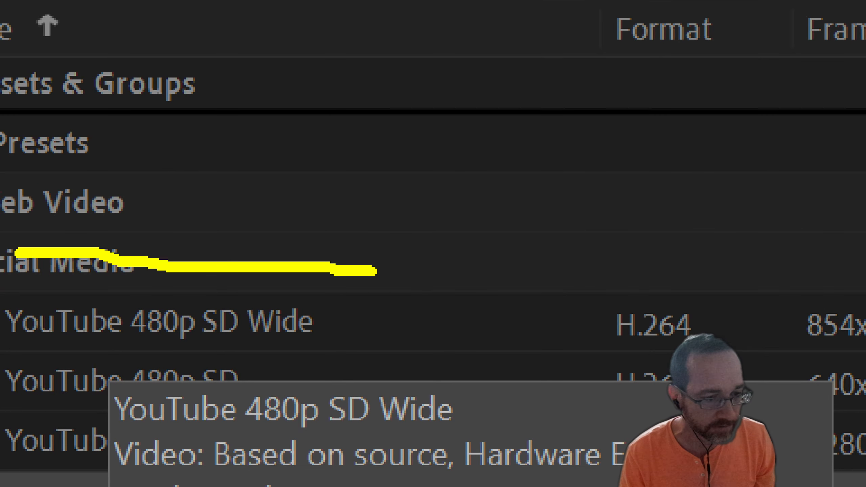
mouse_move(16, 253)
left_mouse_down()
mouse_move(197, 355)
mouse_move(395, 246)
mouse_move(336, 255)
left_mouse_up()
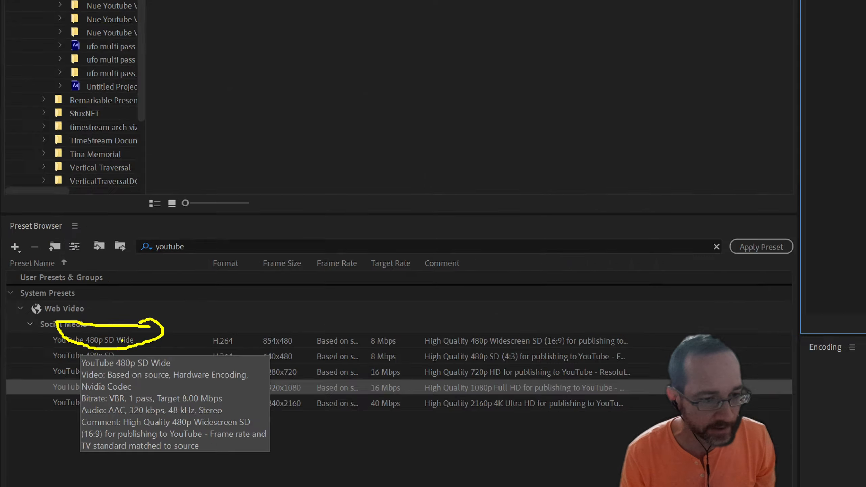
- Add a second output to the queued clip using the YouTube 480p SD Wide preset
left_click(131, 339)
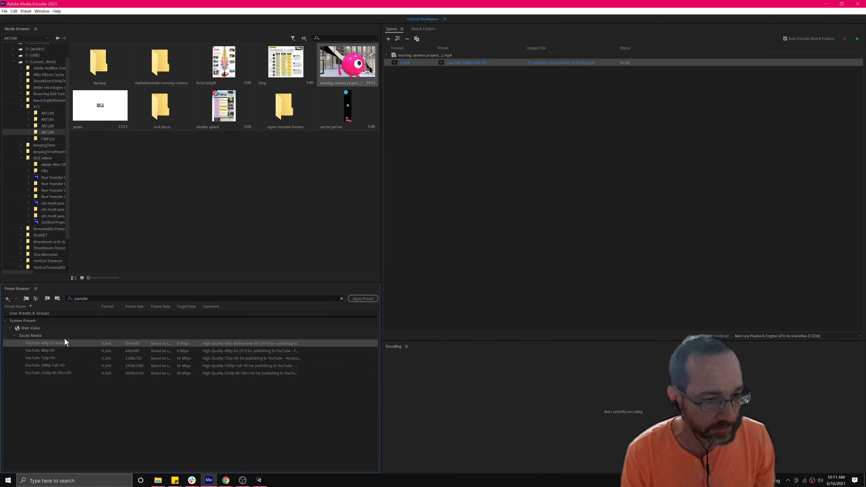
mouse_move(67, 344)
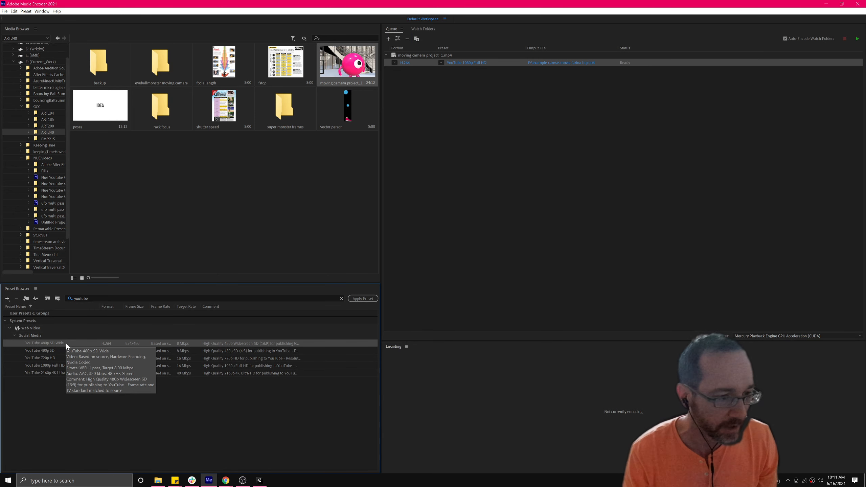
left_click_drag(56, 343, 537, 127)
left_click(501, 71)
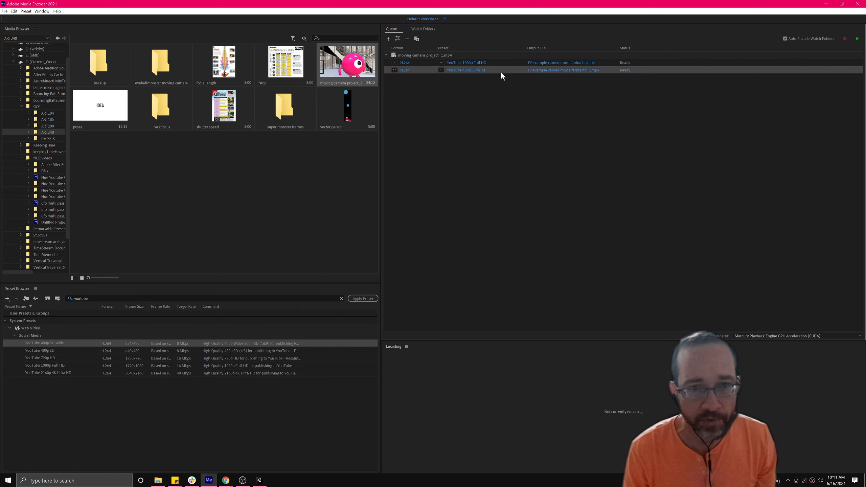
- Rename the 480p output file so that its name ends in "slack" instead of "hq_1"
left_click(556, 70)
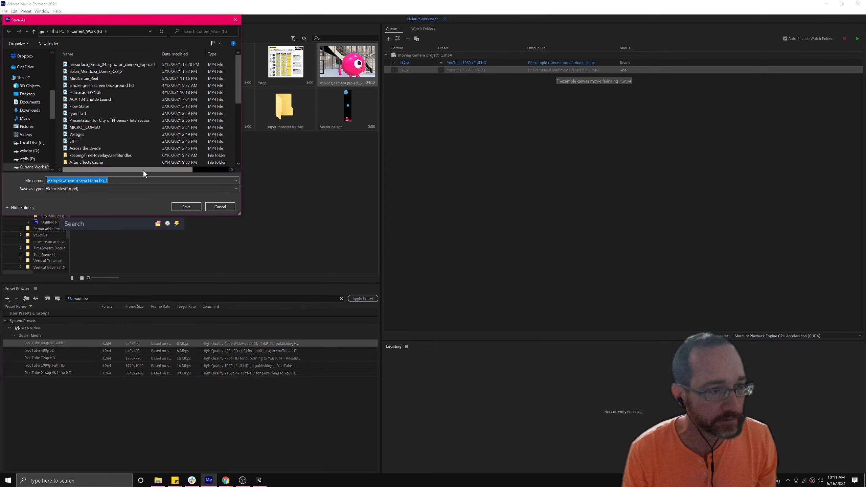
left_click(133, 180)
key("BackSpace")
key("BackSpace")
key("BackSpace")
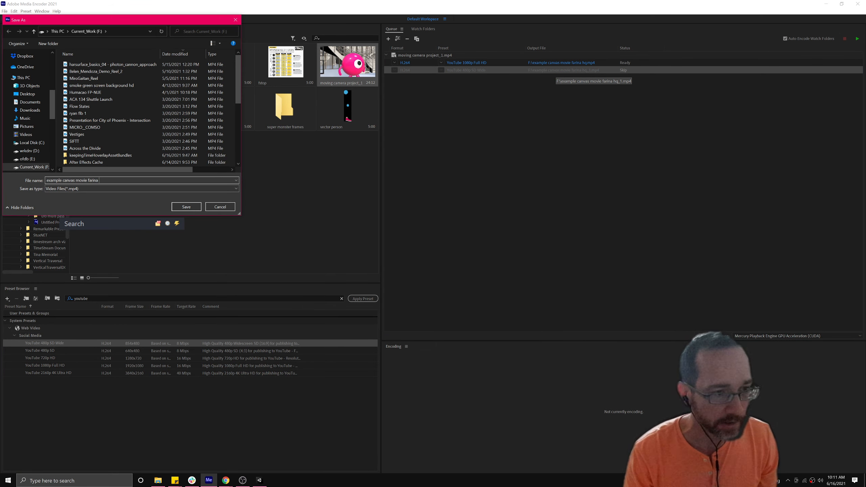
type("slack")
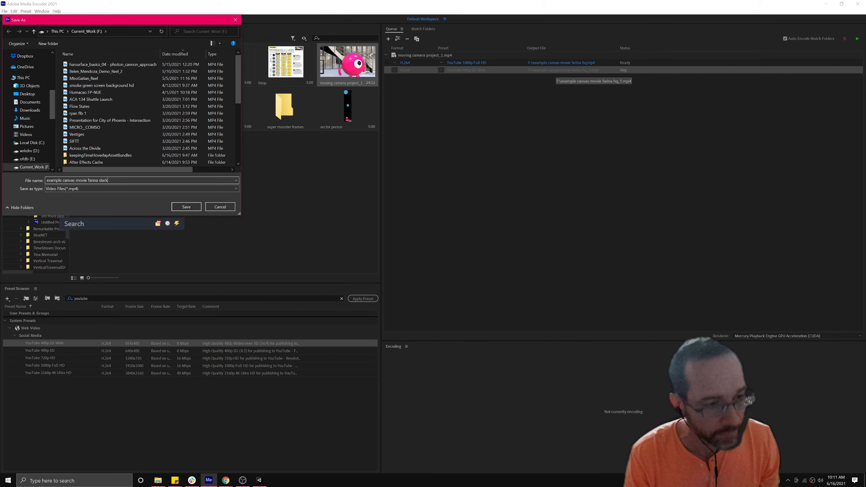
left_click(185, 206)
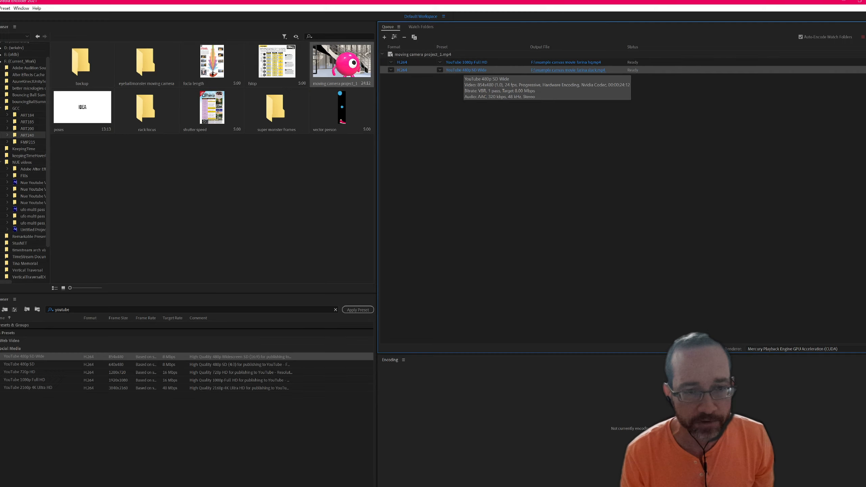
- Open the export settings of the YouTube 480p SD Wide output and check its estimated file size
mouse_move(468, 72)
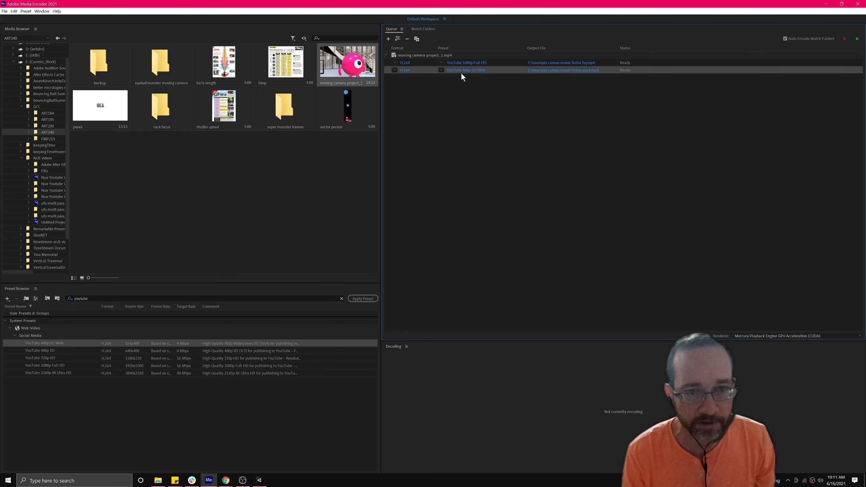
left_click(461, 71)
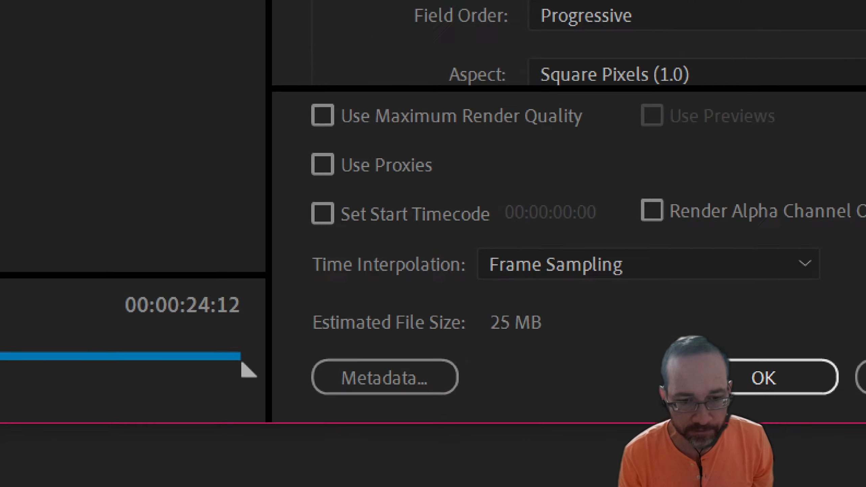
mouse_move(562, 266)
left_mouse_down()
mouse_move(534, 256)
mouse_move(501, 373)
mouse_move(547, 255)
mouse_move(523, 234)
left_mouse_up()
key("Escape")
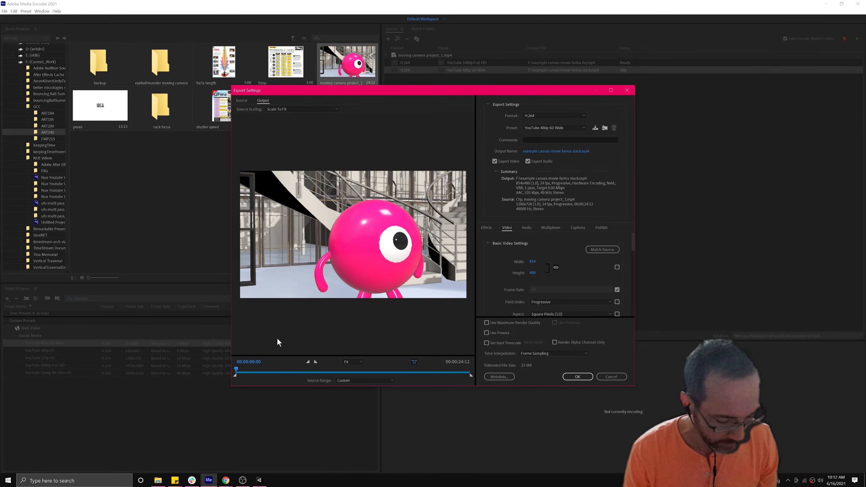
key("ctrl+1")
key("t")
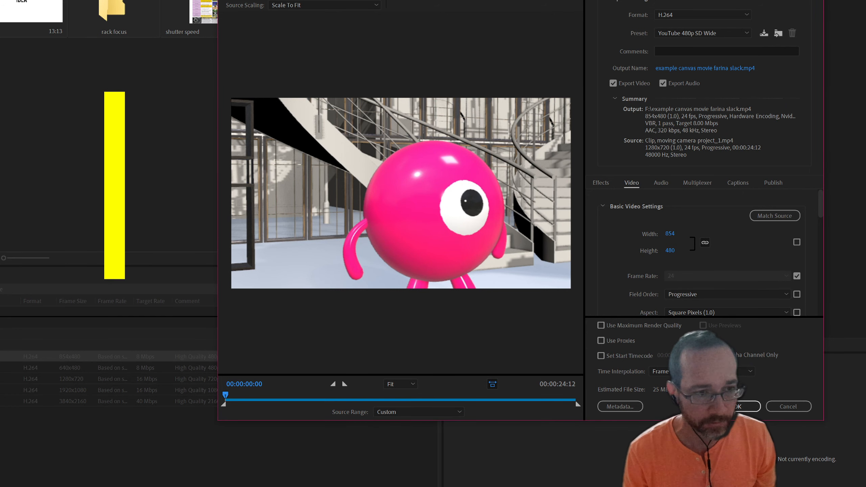
type("6 MB")
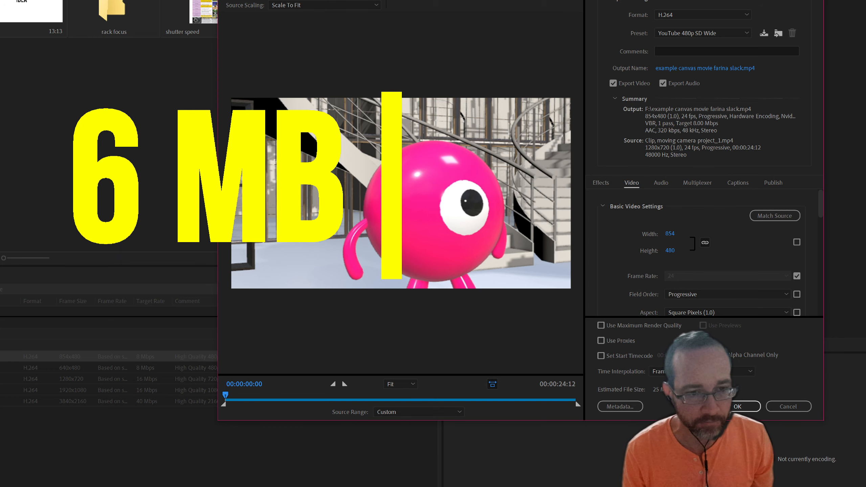
key("Escape")
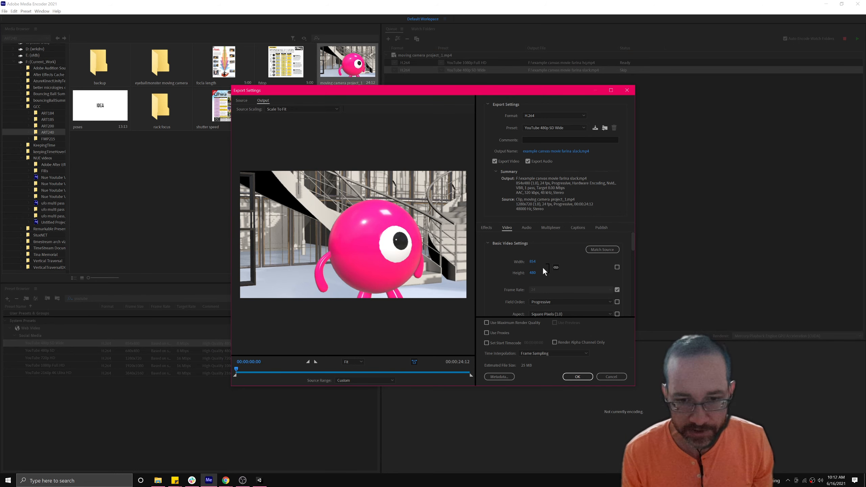
- Lower the 480p output's target bitrate to 1.34 Mbps, accept the export settings and encode the queue
scroll(504, 275, "down", 2)
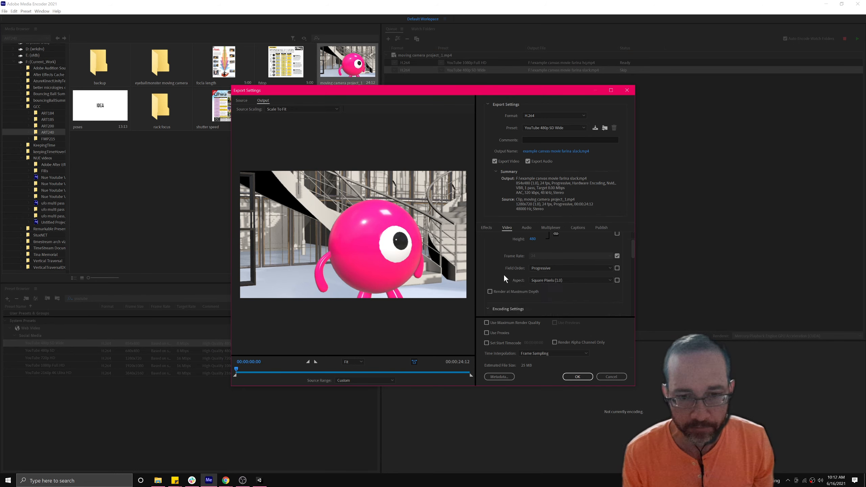
scroll(509, 249, "down", 4)
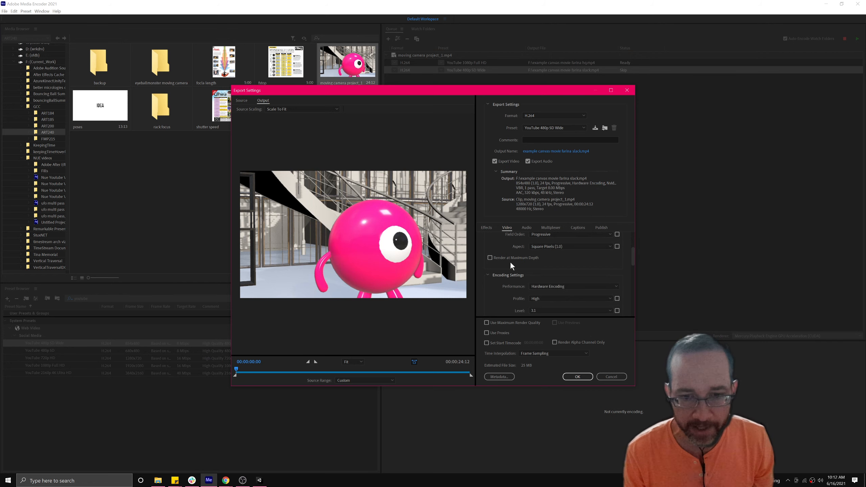
scroll(510, 261, "down", 4)
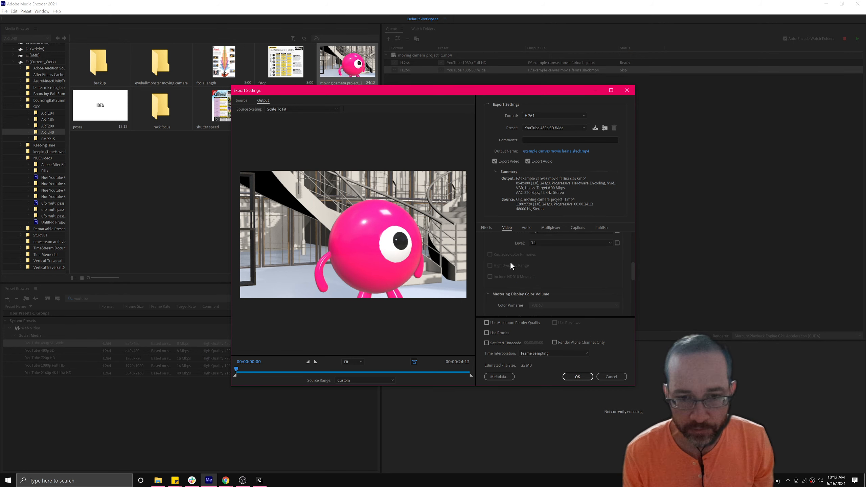
scroll(510, 263, "down", 6)
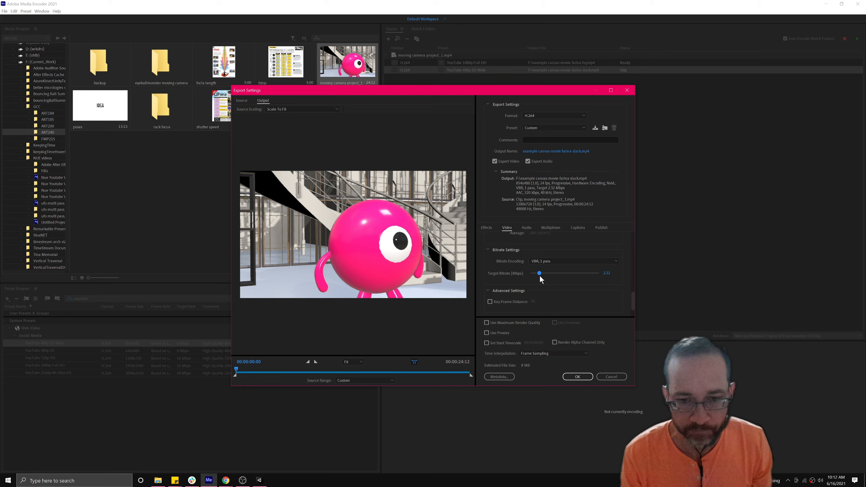
left_click_drag(537, 274, 536, 274)
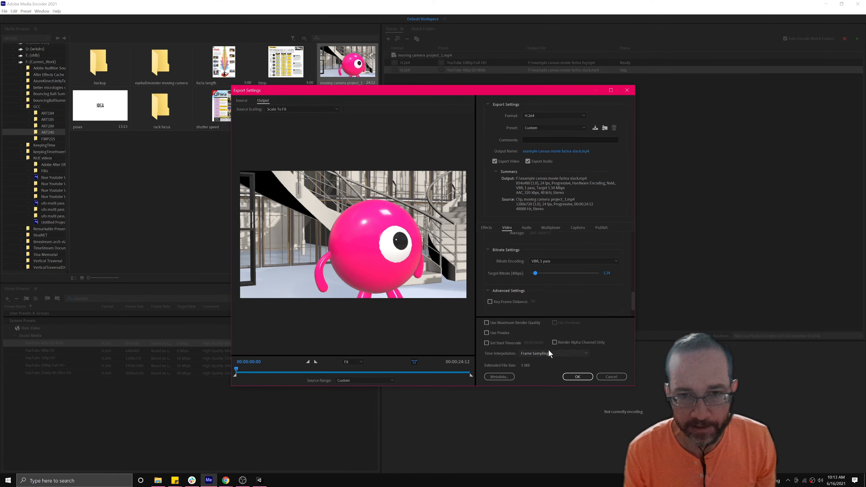
left_click(577, 376)
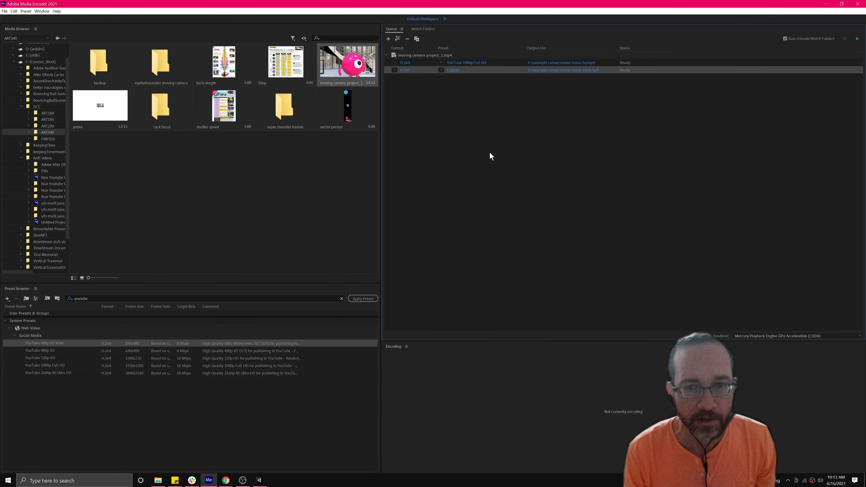
left_click(857, 39)
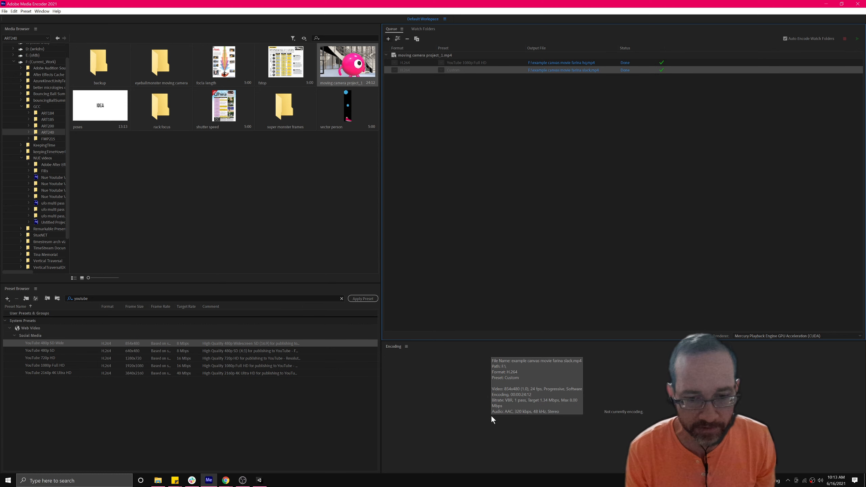
- Switch to File Explorer and compare the file sizes of the two exported movies in Current_Work (F:)
left_click(158, 481)
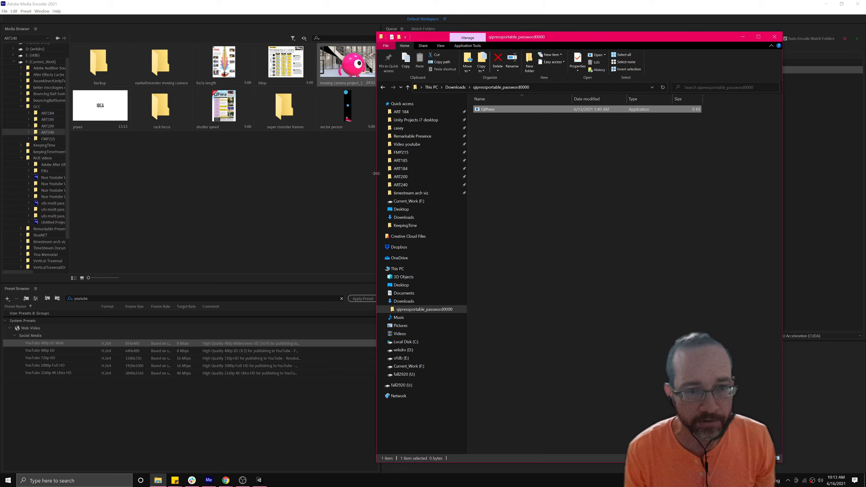
left_click(409, 366)
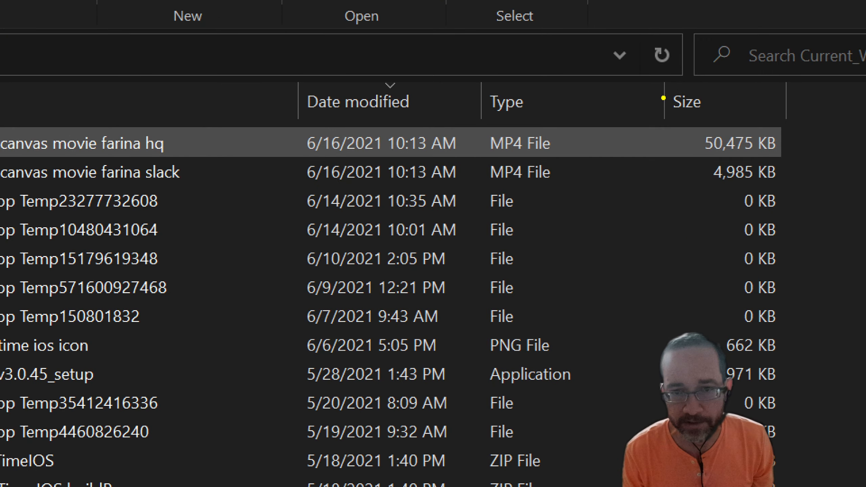
mouse_move(762, 128)
left_mouse_down()
mouse_move(731, 126)
mouse_move(673, 143)
mouse_move(722, 156)
mouse_move(788, 154)
mouse_move(766, 127)
left_mouse_up()
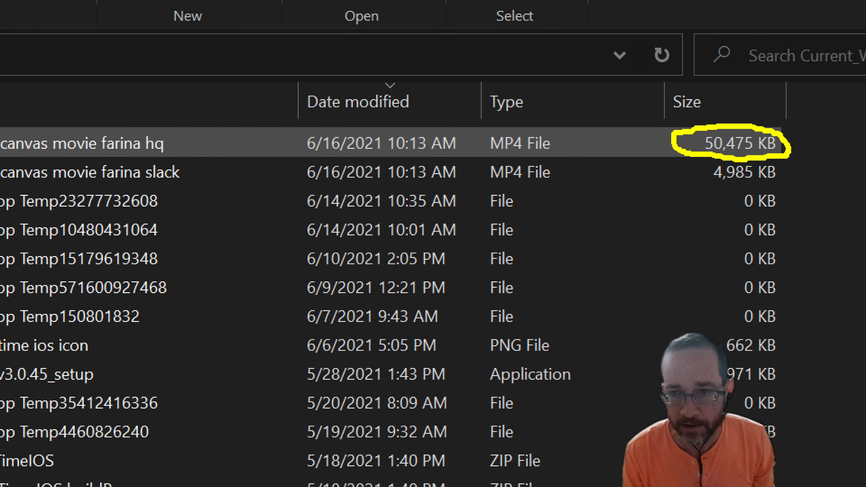
mouse_move(723, 159)
left_mouse_down()
mouse_move(716, 186)
mouse_move(725, 161)
left_mouse_up()
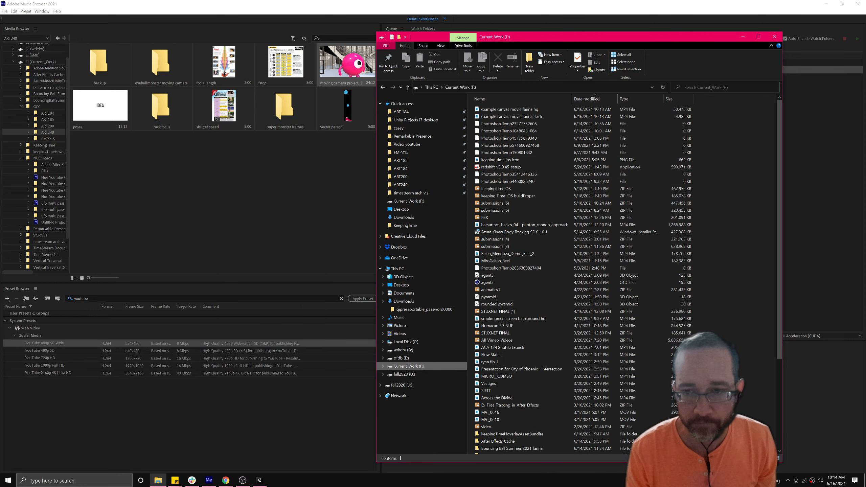
left_click(743, 36)
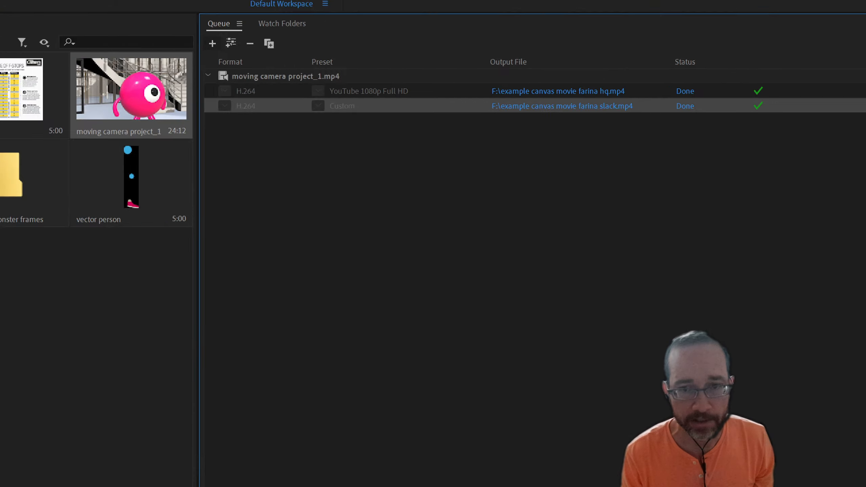
mouse_move(848, 125)
left_mouse_down()
mouse_move(446, 93)
mouse_move(165, 146)
mouse_move(154, 240)
mouse_move(284, 248)
mouse_move(471, 212)
mouse_move(764, 218)
mouse_move(862, 192)
mouse_move(809, 107)
mouse_move(711, 79)
left_mouse_up()
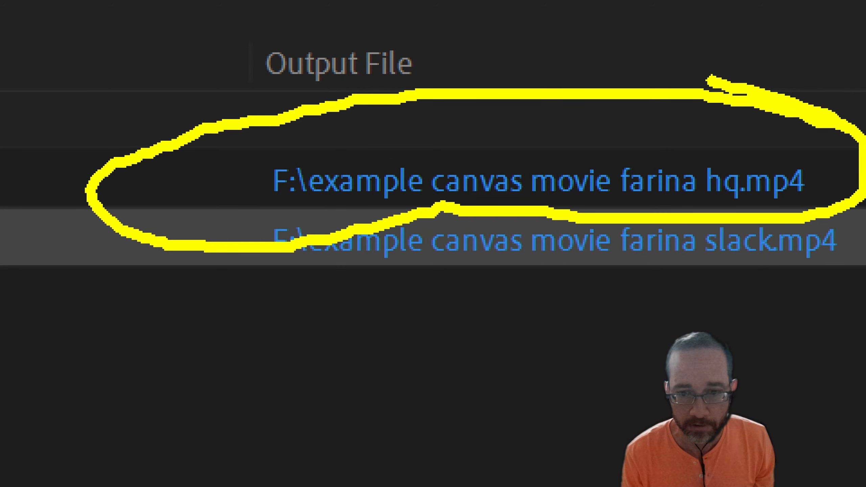
mouse_move(861, 250)
left_mouse_down()
mouse_move(800, 272)
mouse_move(651, 292)
mouse_move(283, 278)
left_mouse_up()
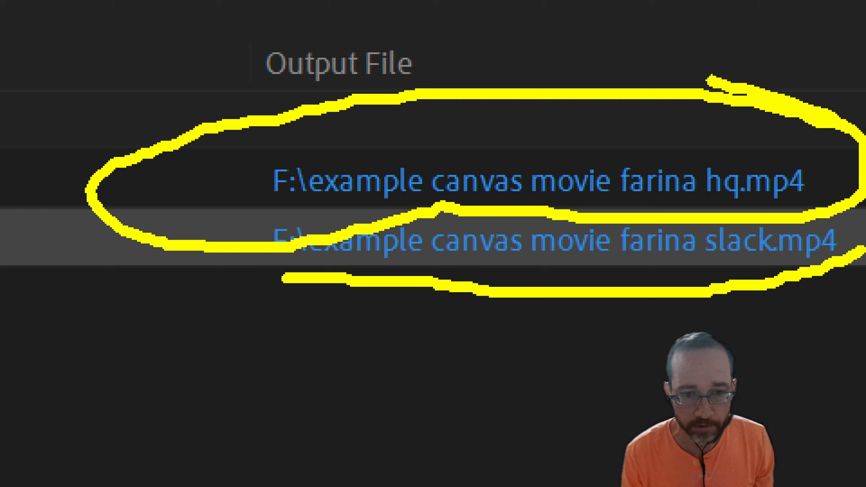